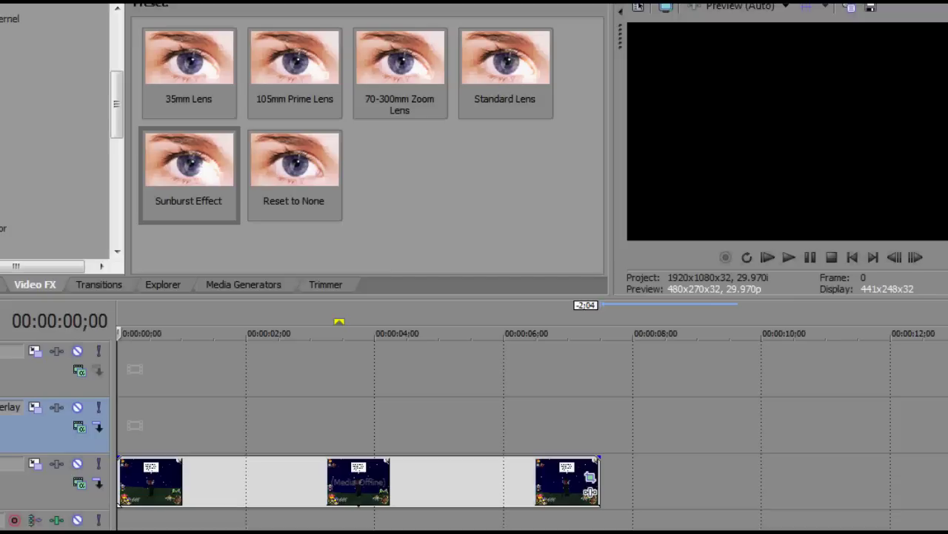
Check Project Media, then return to Video FX and select the Sunburst Effect lens flare preset
key(alt+1)
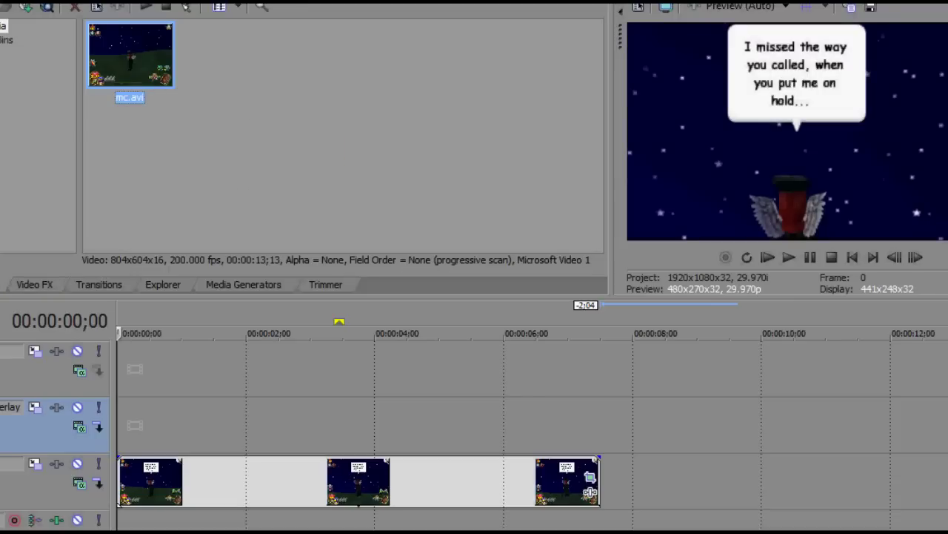
key(alt+8)
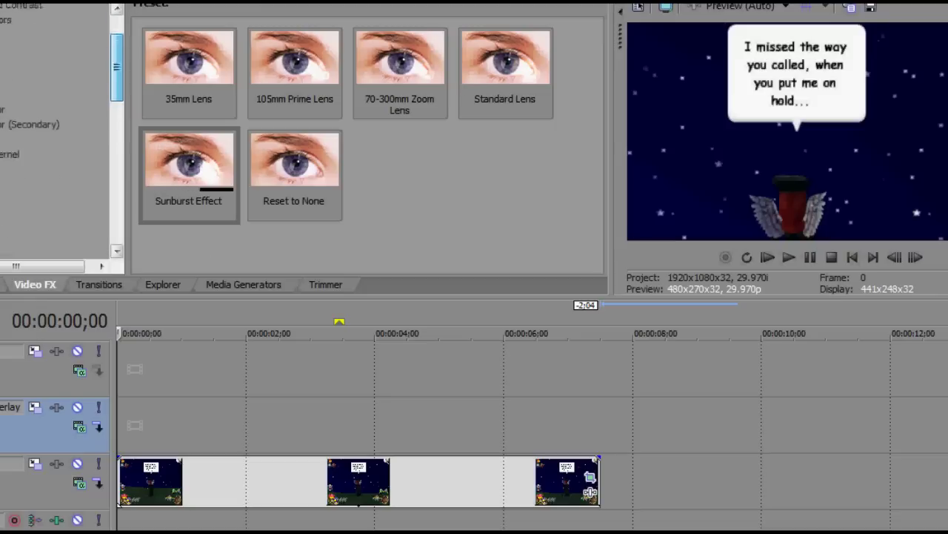
scroll(55, 126, down, 3)
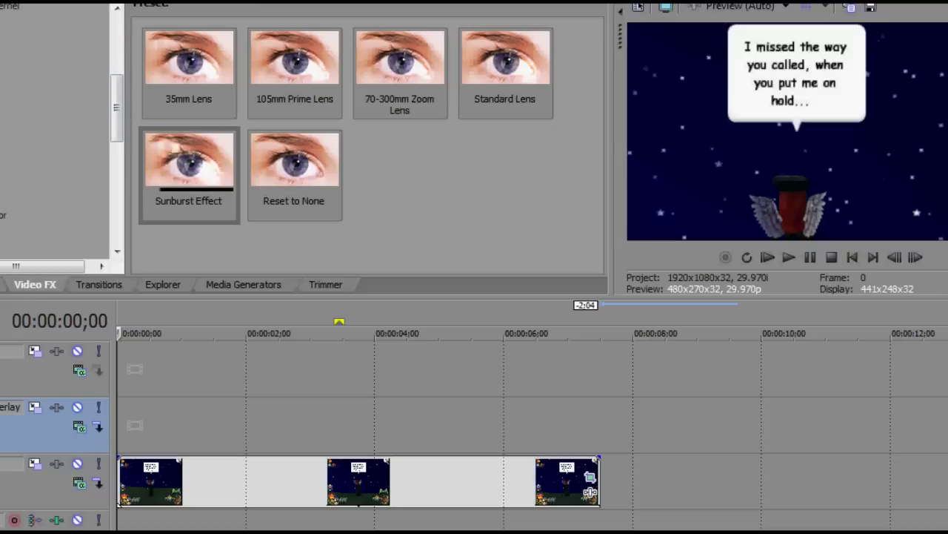
click(188, 170)
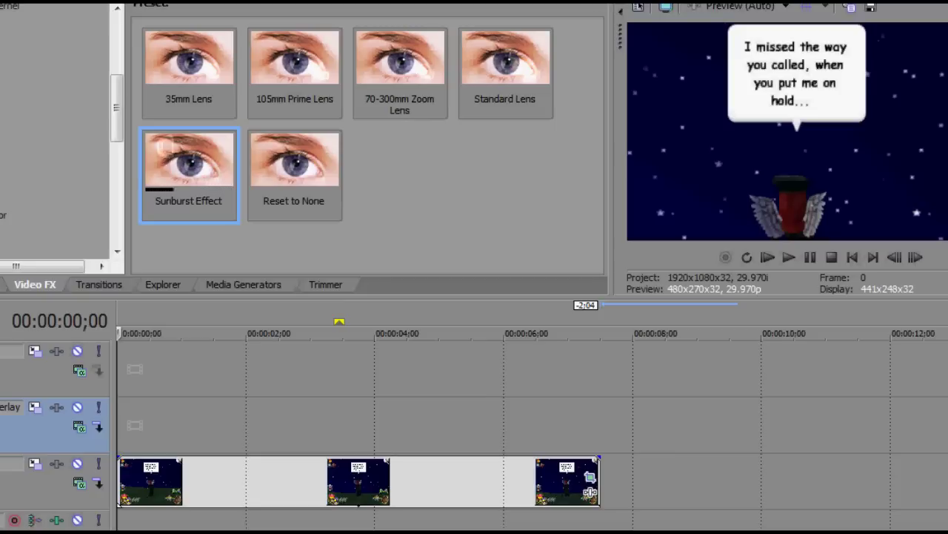
Apply the Sunburst lens flare to clip mc and nudge its light position upward
click(591, 491)
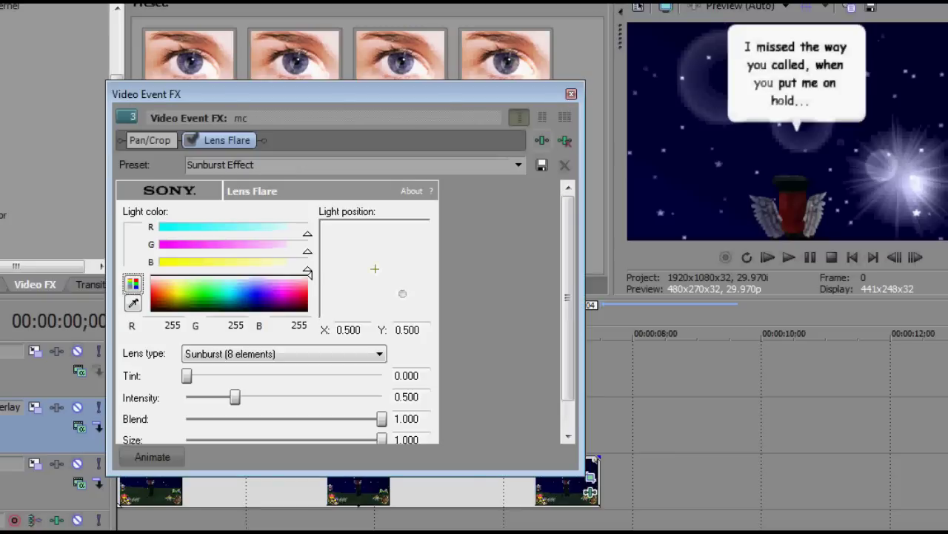
scroll(277, 312, down, 1)
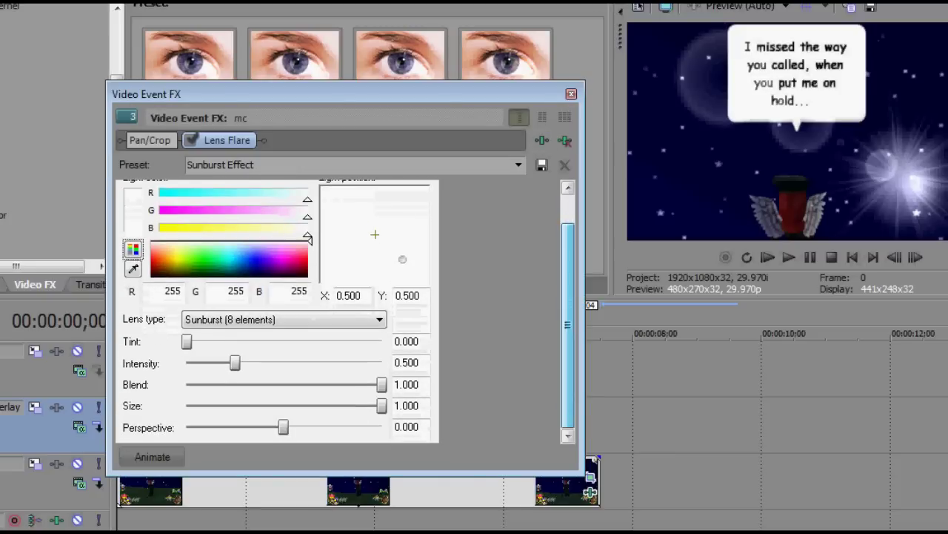
scroll(345, 312, up, 1)
scroll(345, 312, down, 1)
scroll(345, 311, up, 1)
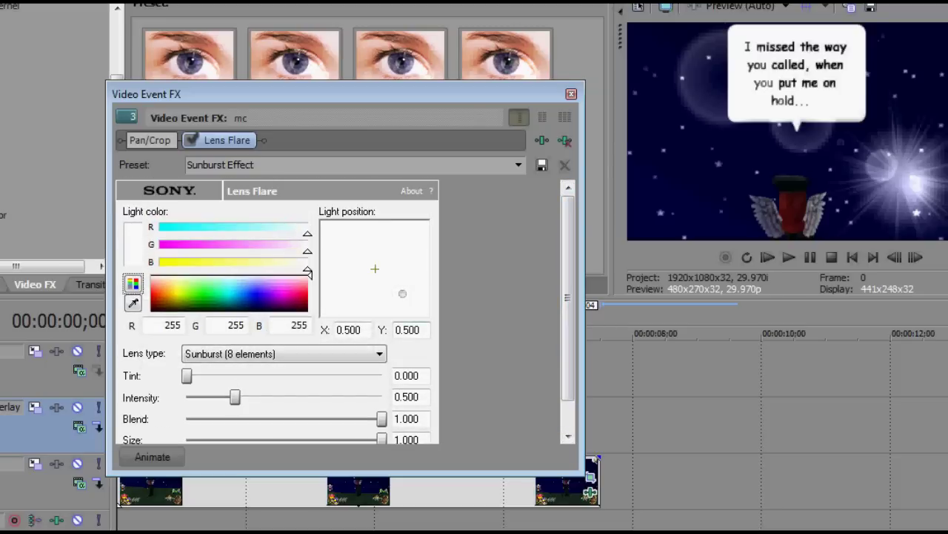
drag(402, 294, 403, 287)
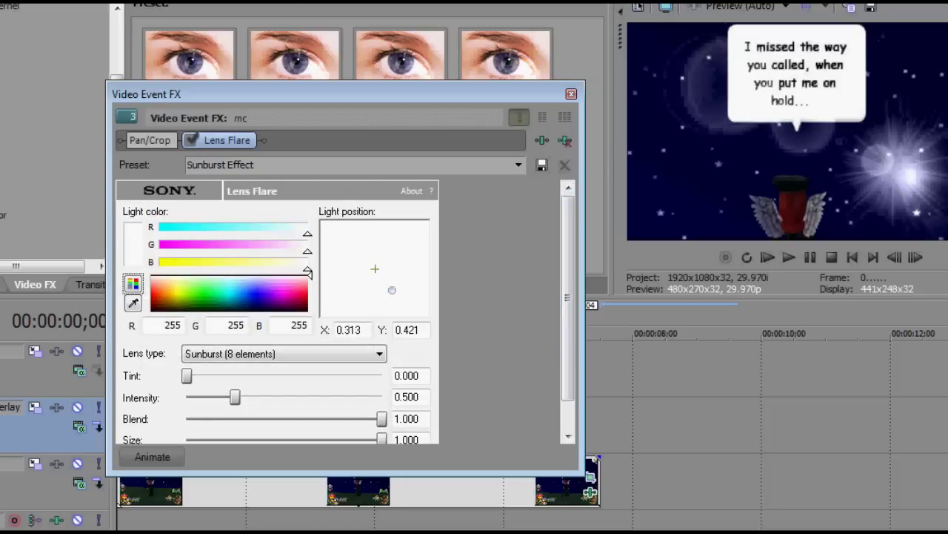
scroll(346, 312, down, 1)
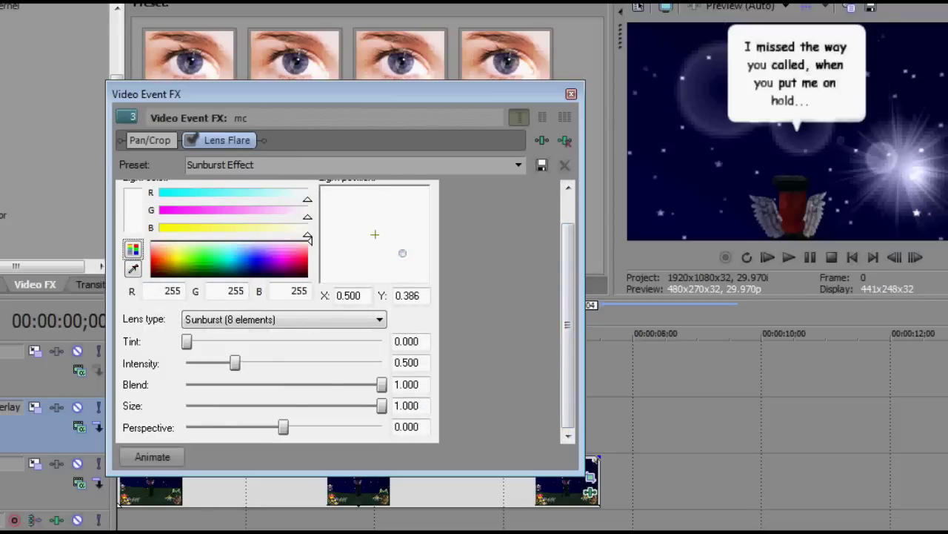
click(152, 456)
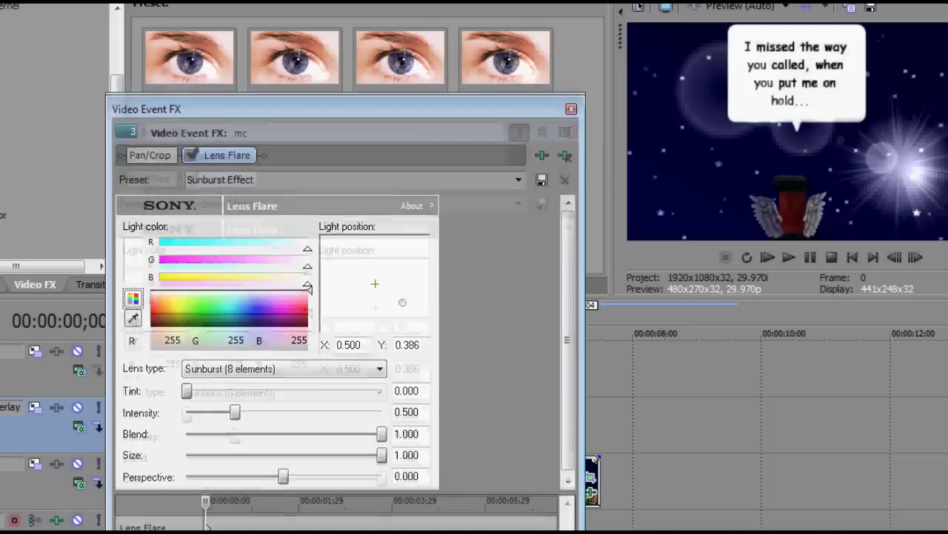
Add a flare keyframe at 01;24 with the light moved toward the upper right, and preview it
mouse_move(297, 94)
mouse_down()
mouse_move(317, 209)
mouse_move(312, 109)
mouse_up()
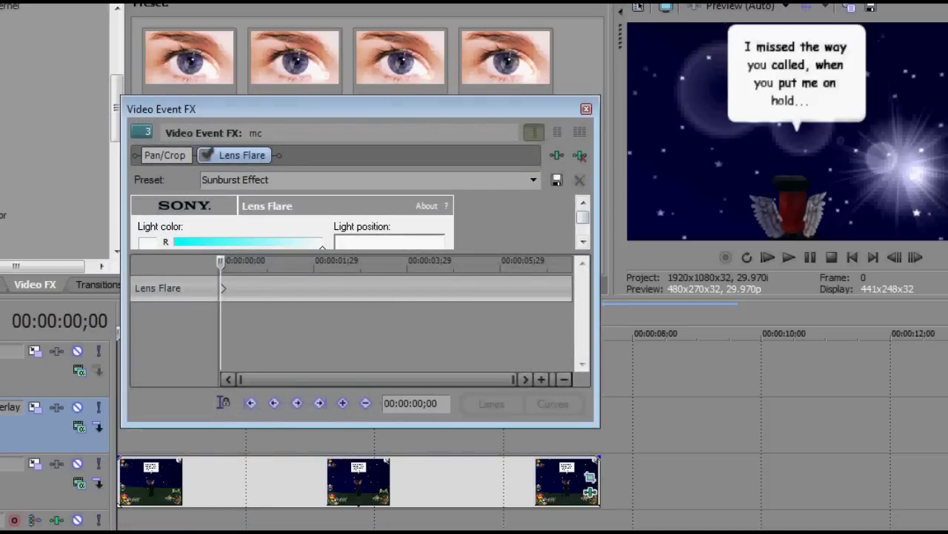
scroll(293, 222, down, 3)
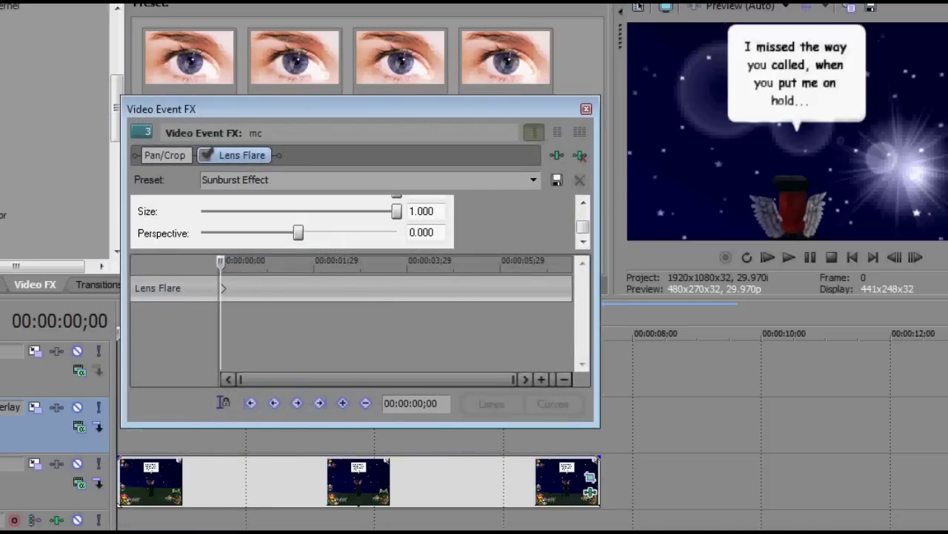
click(304, 288)
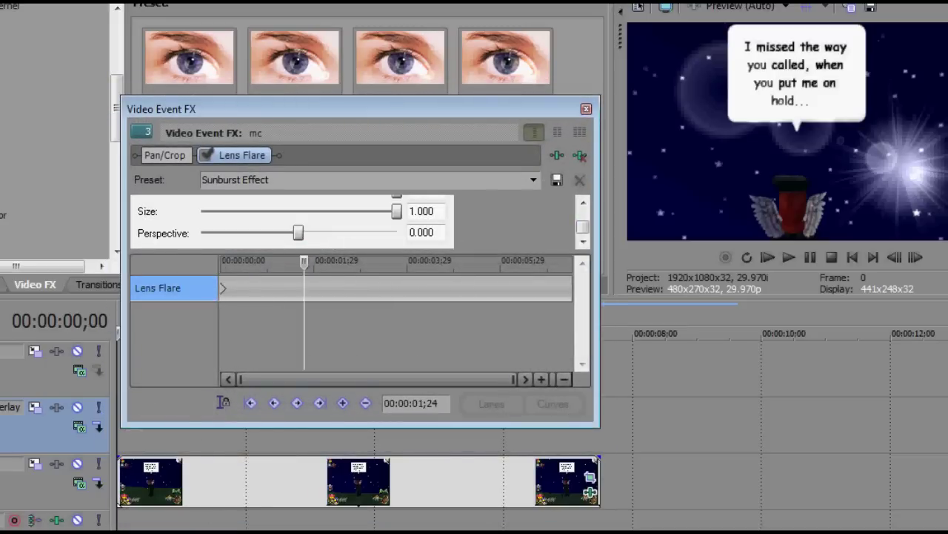
click(342, 403)
scroll(583, 219, up, 5)
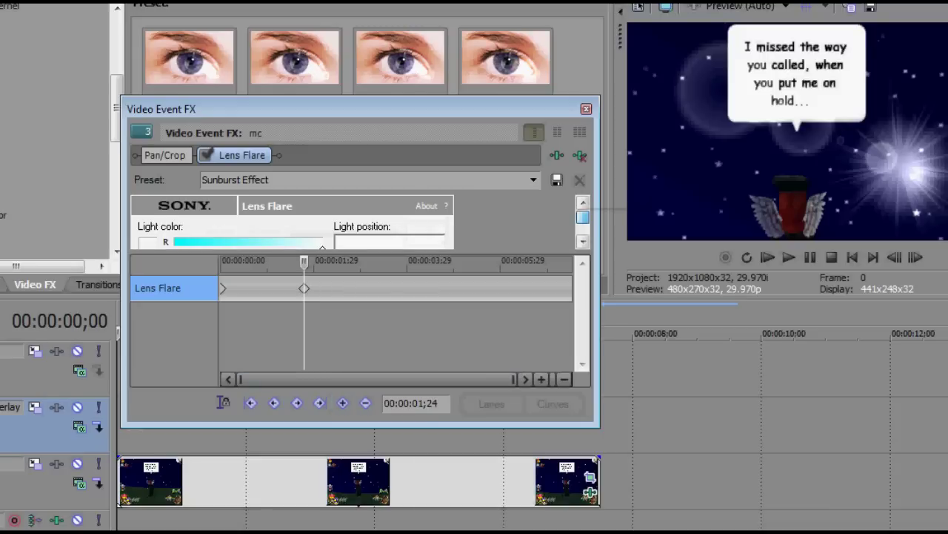
scroll(583, 219, down, 2)
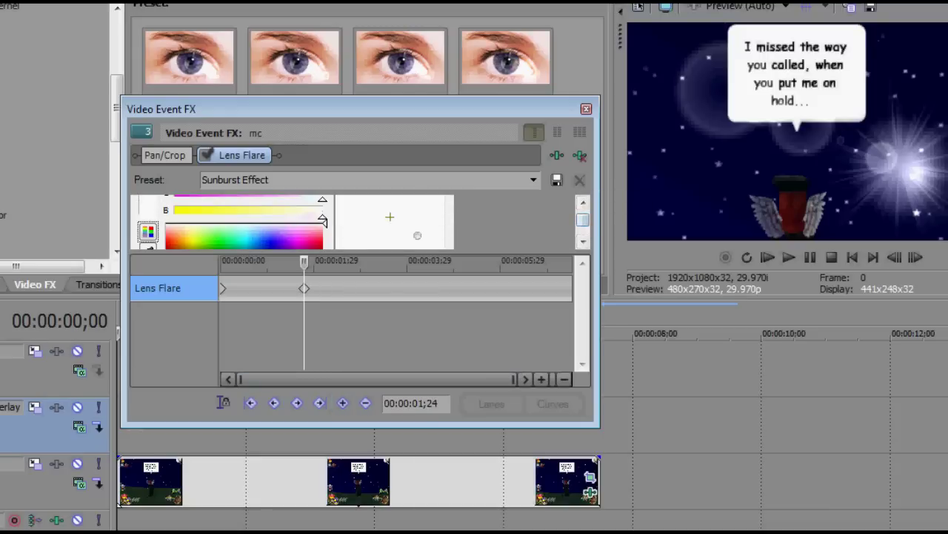
drag(417, 235, 429, 202)
click(789, 257)
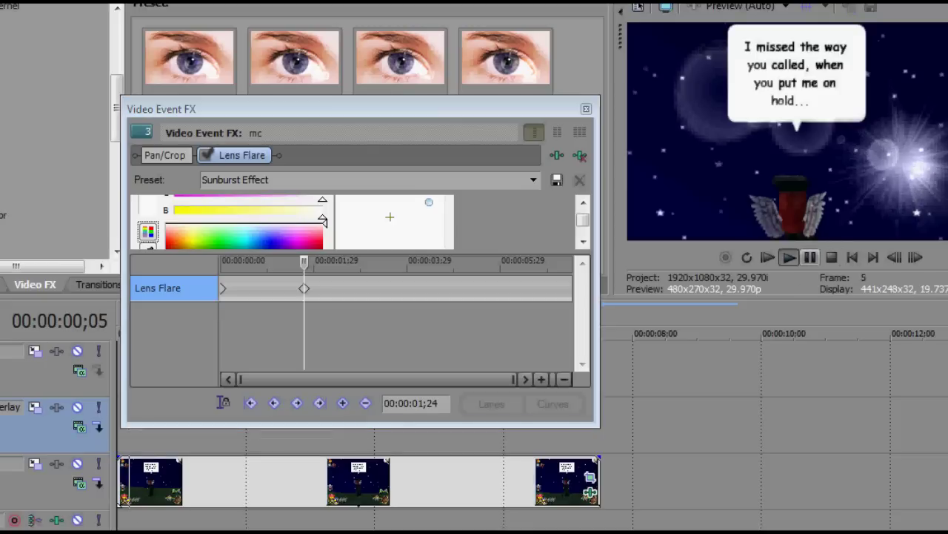
click(810, 258)
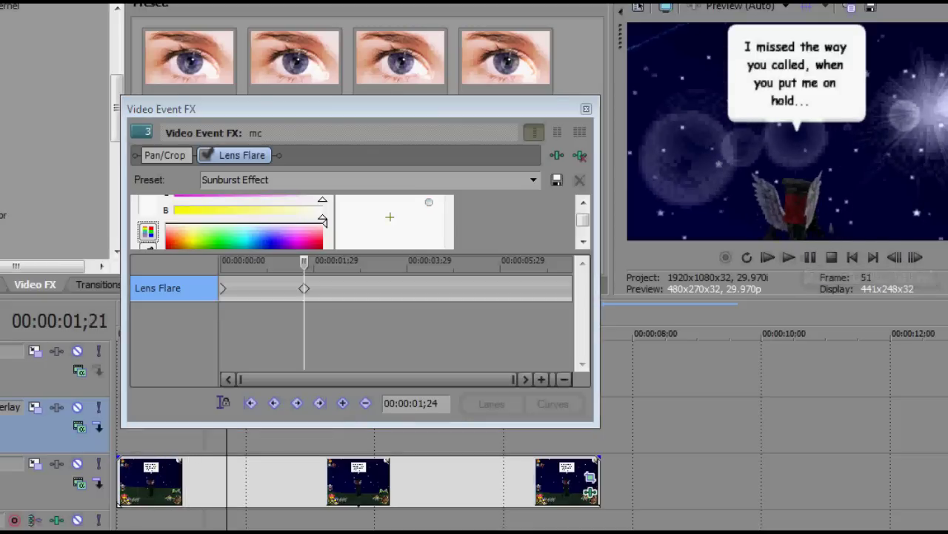
Add keyframes at 03;16 (light upper left) and 05;24 (light down near the figure)
click(342, 402)
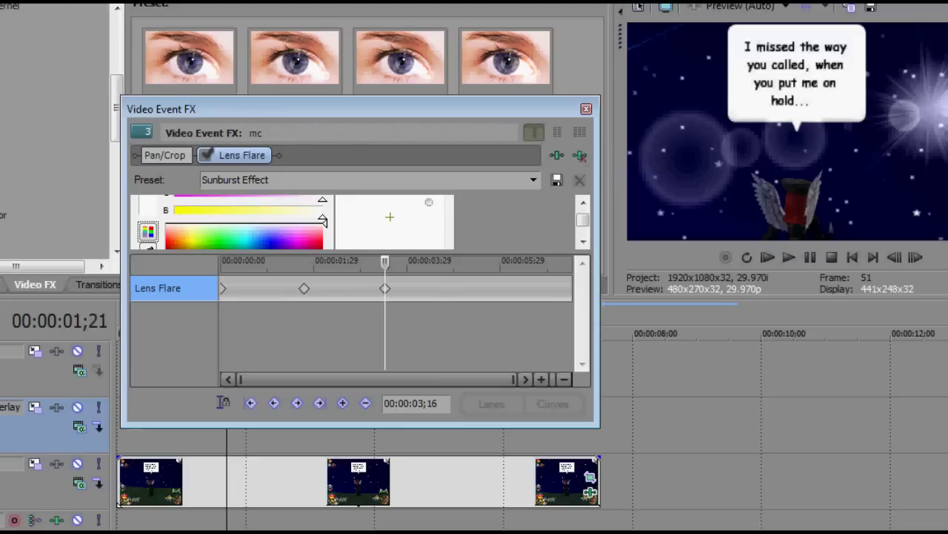
drag(356, 97, 356, 37)
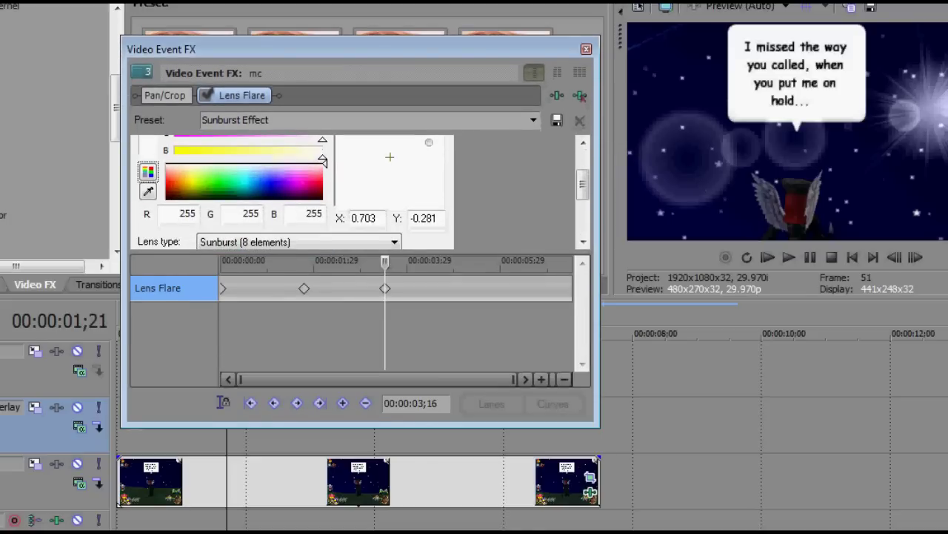
drag(428, 141, 368, 149)
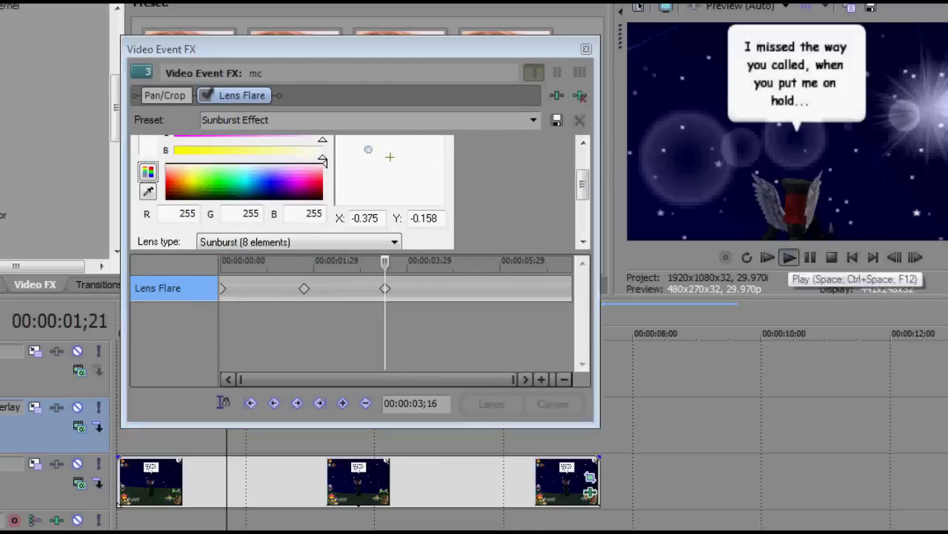
click(789, 257)
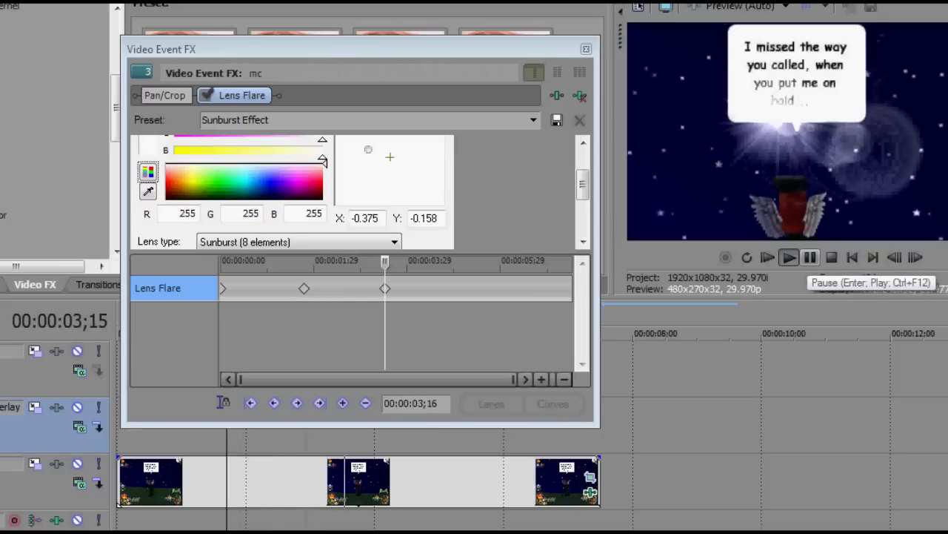
click(491, 261)
click(343, 402)
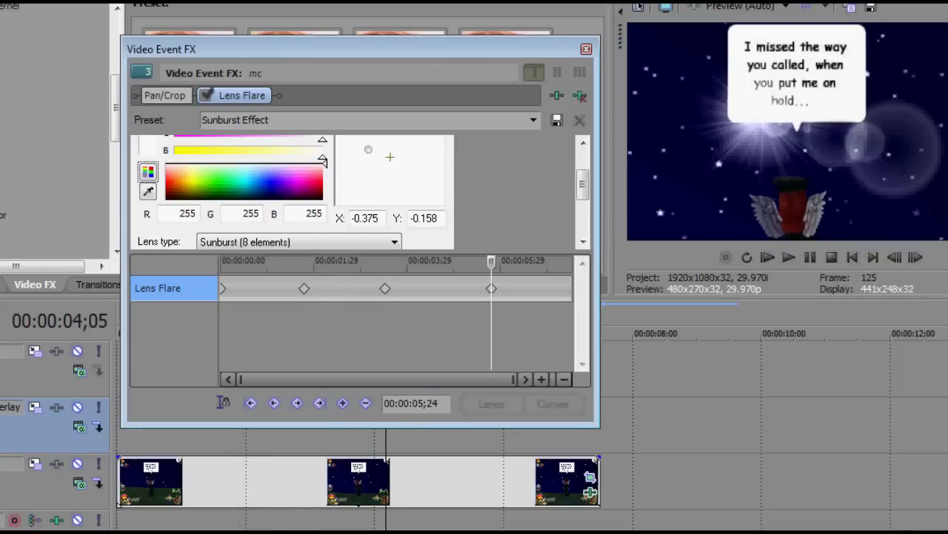
mouse_move(368, 149)
mouse_down()
mouse_move(415, 204)
mouse_move(392, 195)
mouse_move(396, 189)
mouse_up()
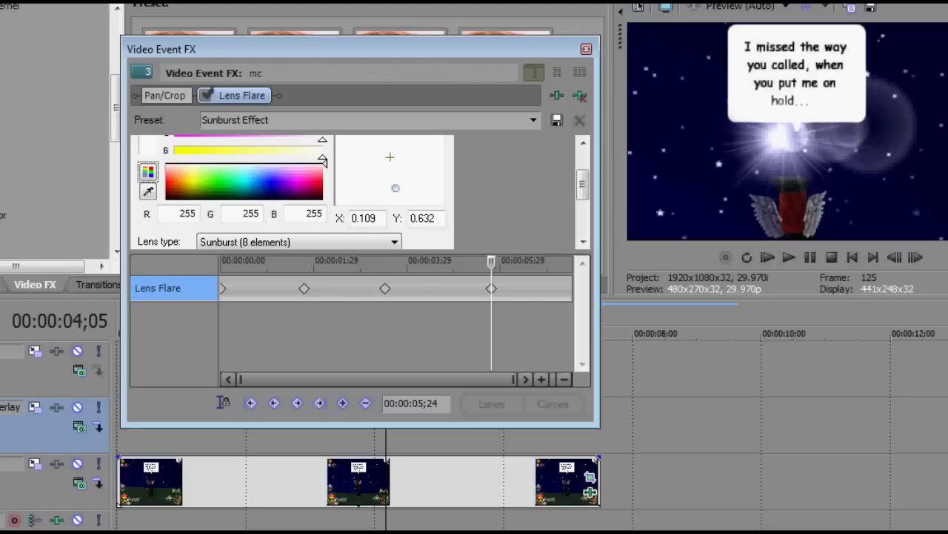
Play back the flare animation, then pick a pink (255/0/145) light colour
click(788, 257)
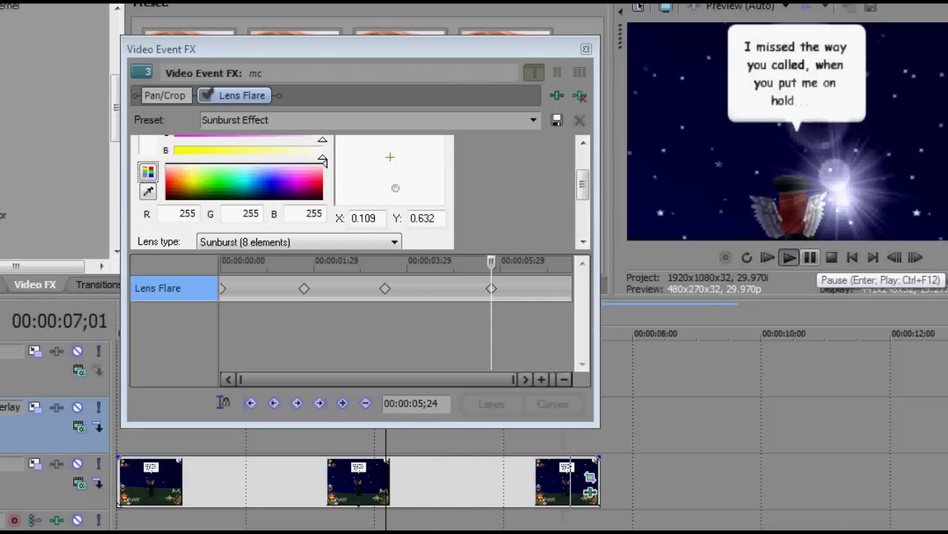
click(810, 258)
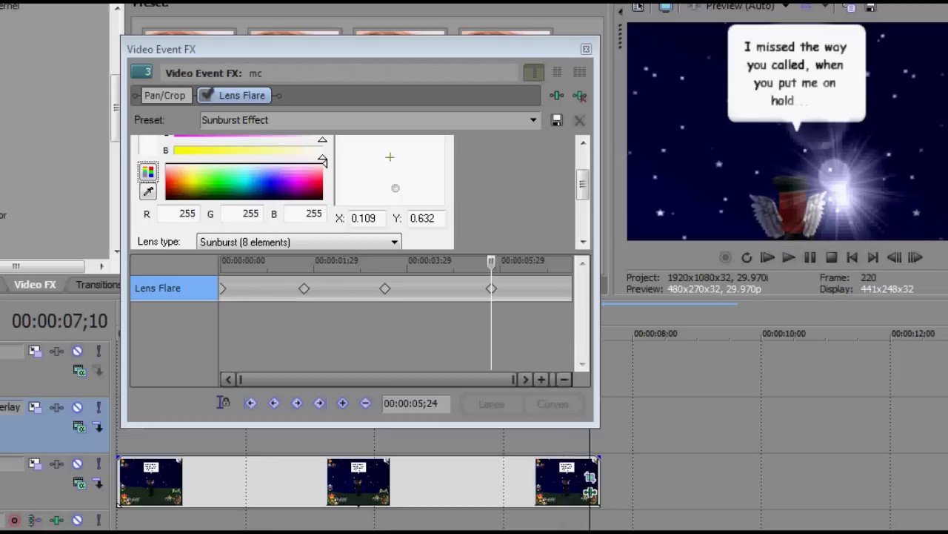
mouse_move(320, 167)
mouse_down()
mouse_move(317, 194)
mouse_move(308, 181)
mouse_up()
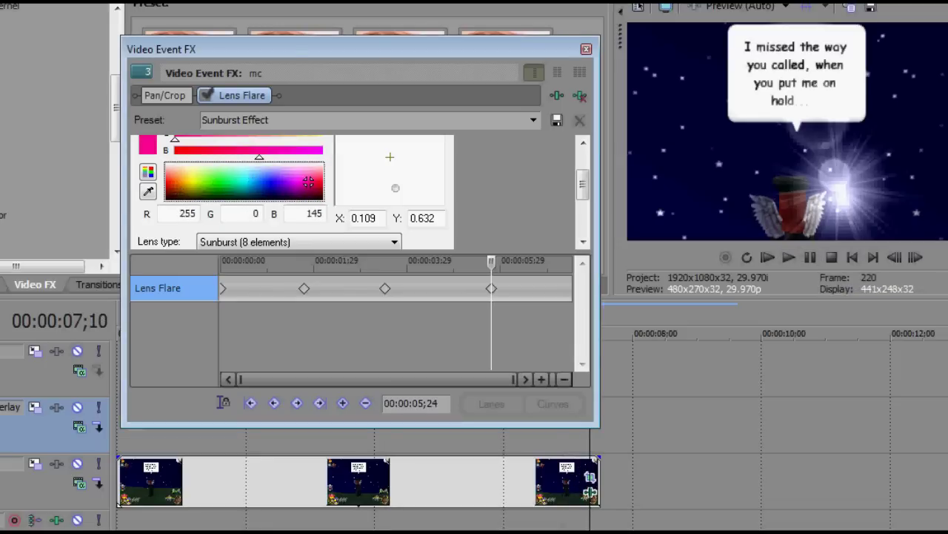
scroll(296, 185, down, 5)
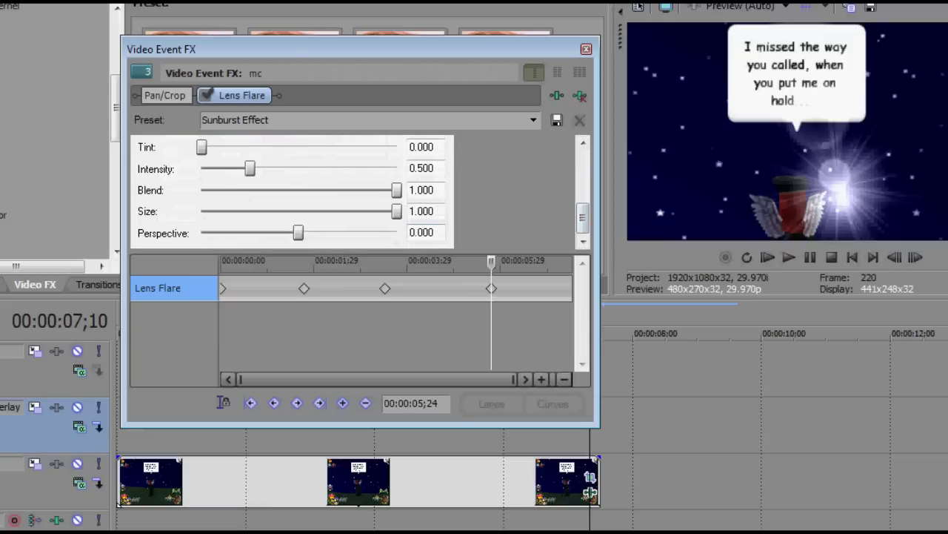
Set the flare Tint to 1.000 and drag the Intensity slider up to brighten it
drag(201, 147, 397, 147)
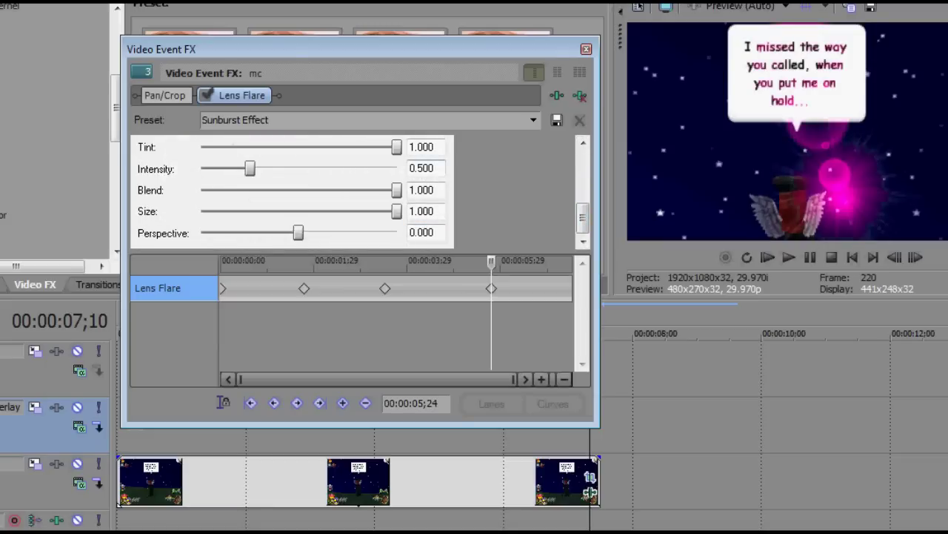
mouse_move(250, 169)
mouse_down()
mouse_move(397, 169)
mouse_move(201, 169)
mouse_move(397, 169)
mouse_up()
Close the Video Event FX dialog
click(586, 49)
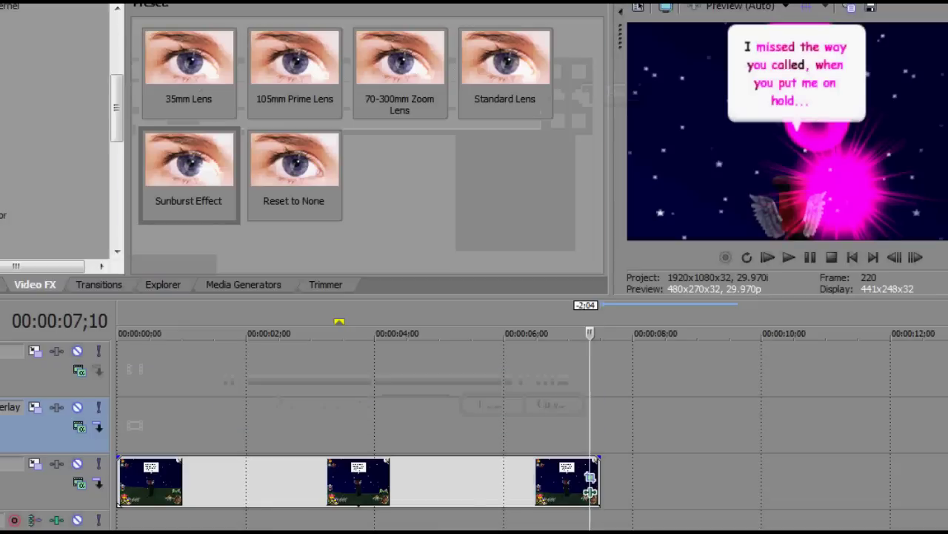